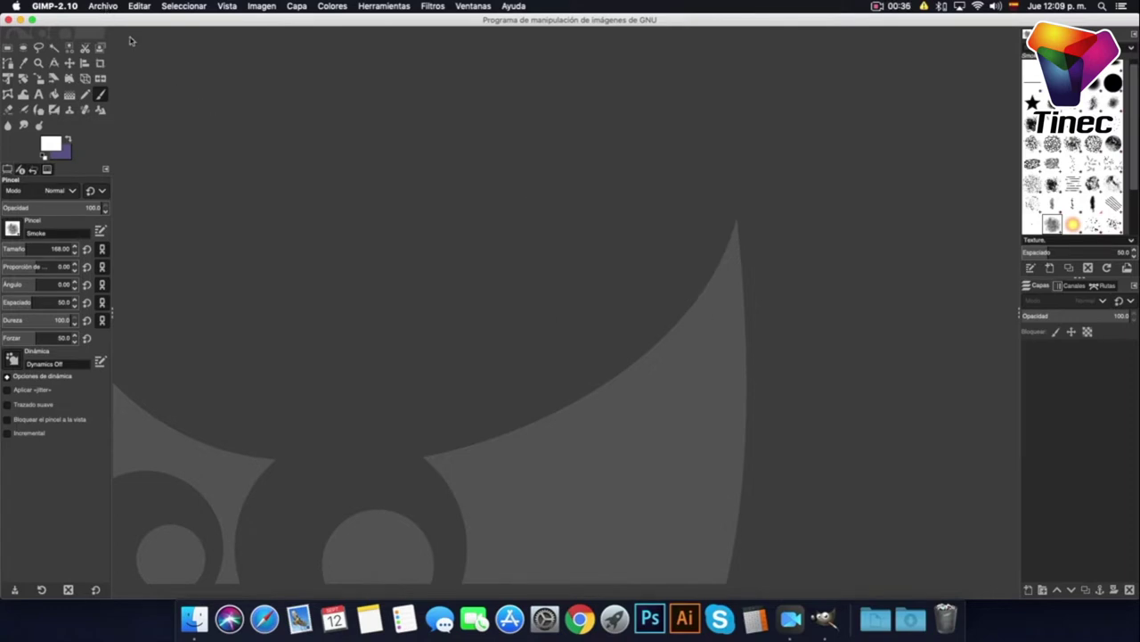
Open the image Impeller.png from the recently used files.
{"action": "left_click", "coordinate": [105, 7]}
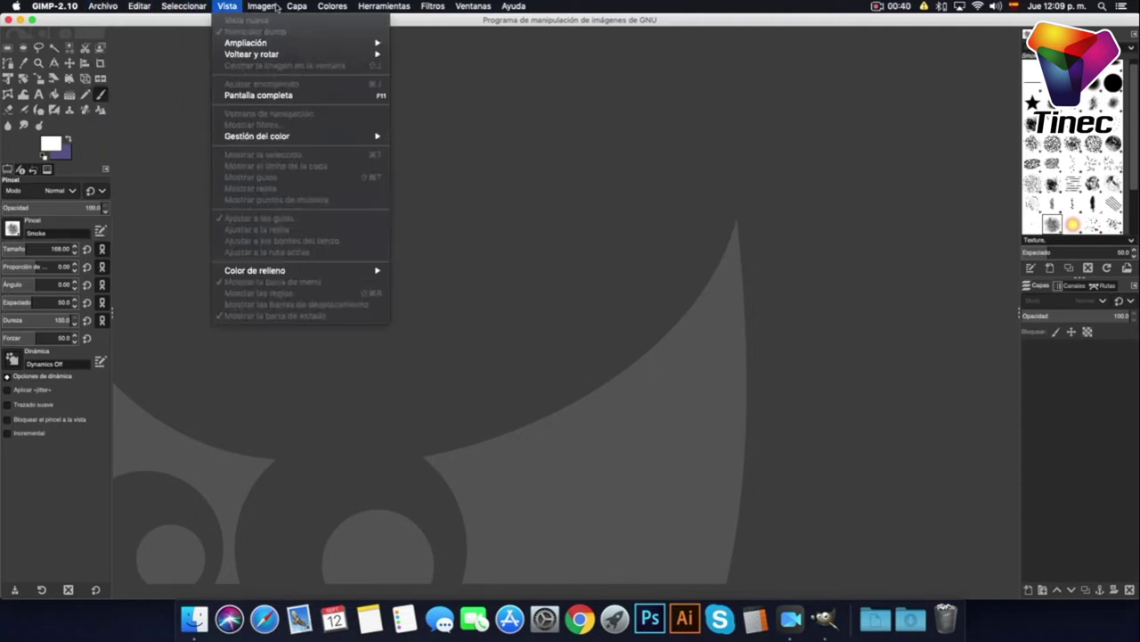
{"action": "mouse_move", "coordinate": [450, 7]}
{"action": "mouse_move", "coordinate": [105, 8]}
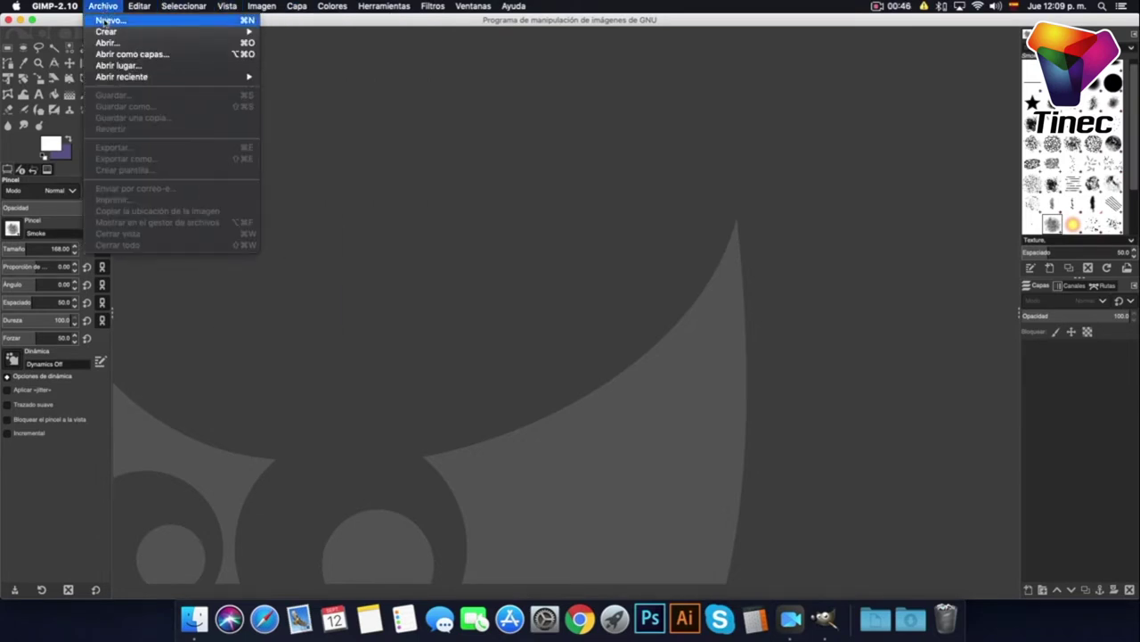
{"action": "mouse_move", "coordinate": [117, 77]}
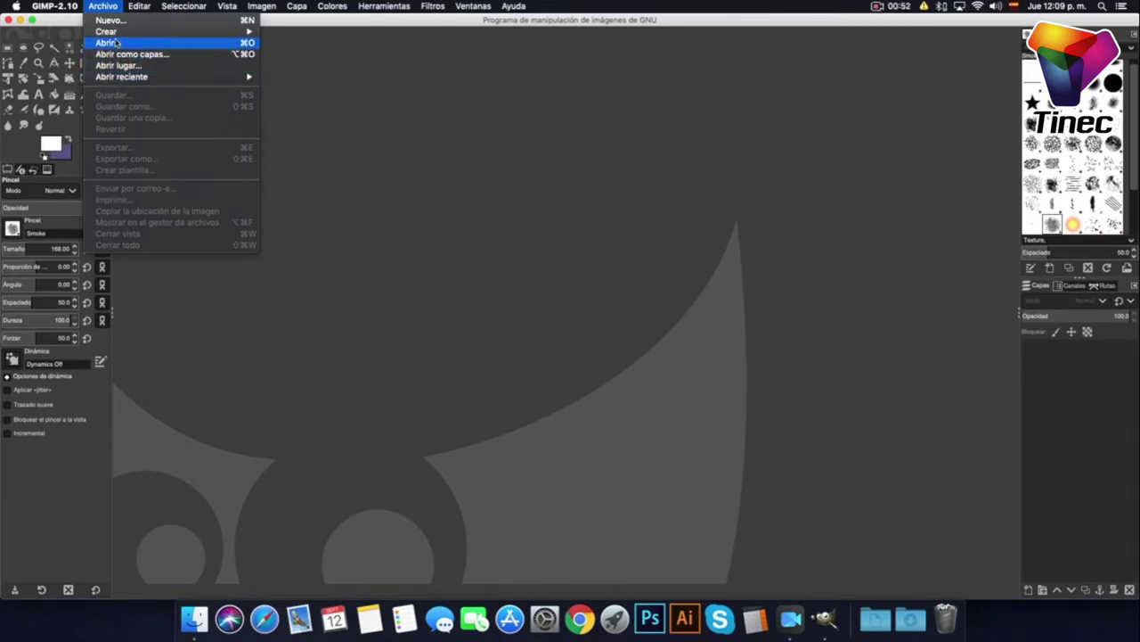
{"action": "left_click", "coordinate": [123, 45]}
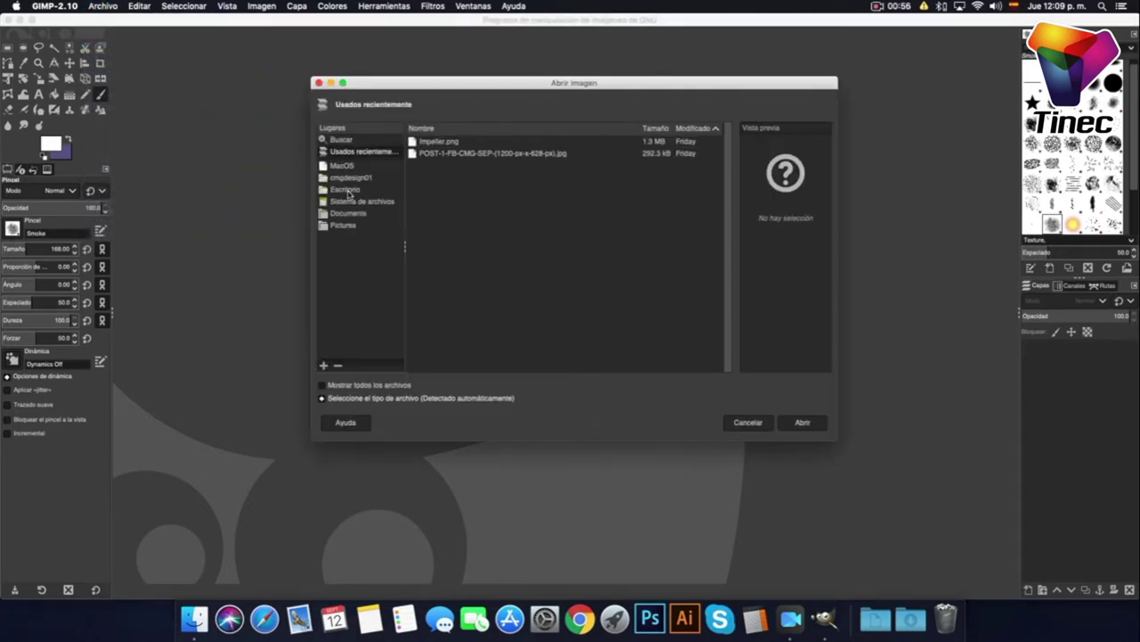
{"action": "double_click", "coordinate": [440, 142]}
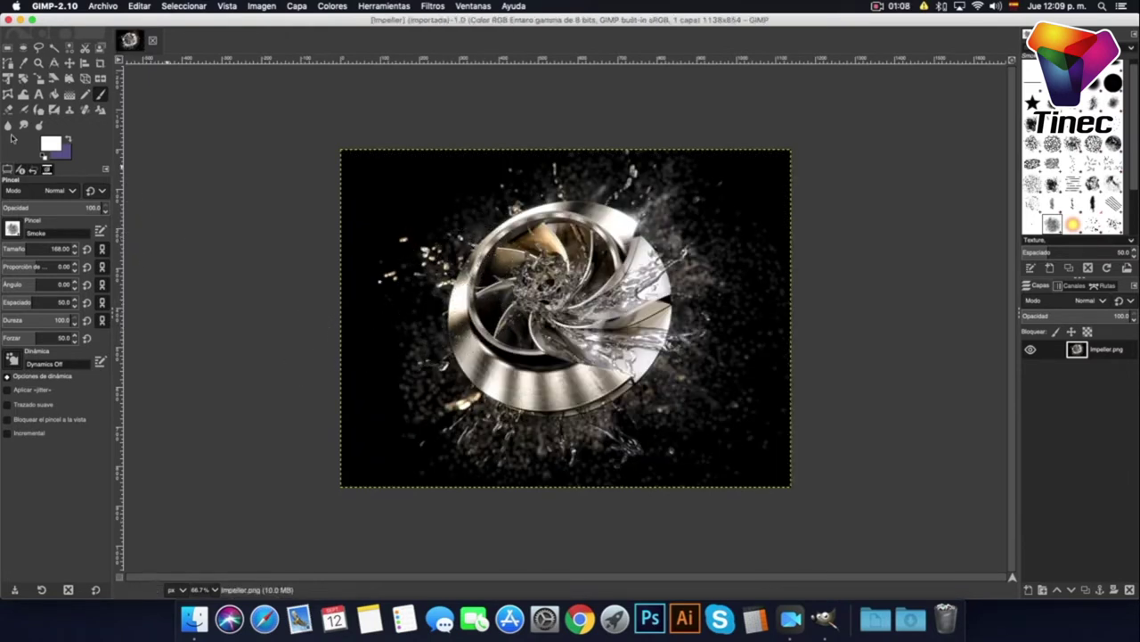
Paint a white smoke stroke beside the impeller's left edge, and another below it with the foreground and background colours swapped.
{"action": "left_click", "coordinate": [68, 150]}
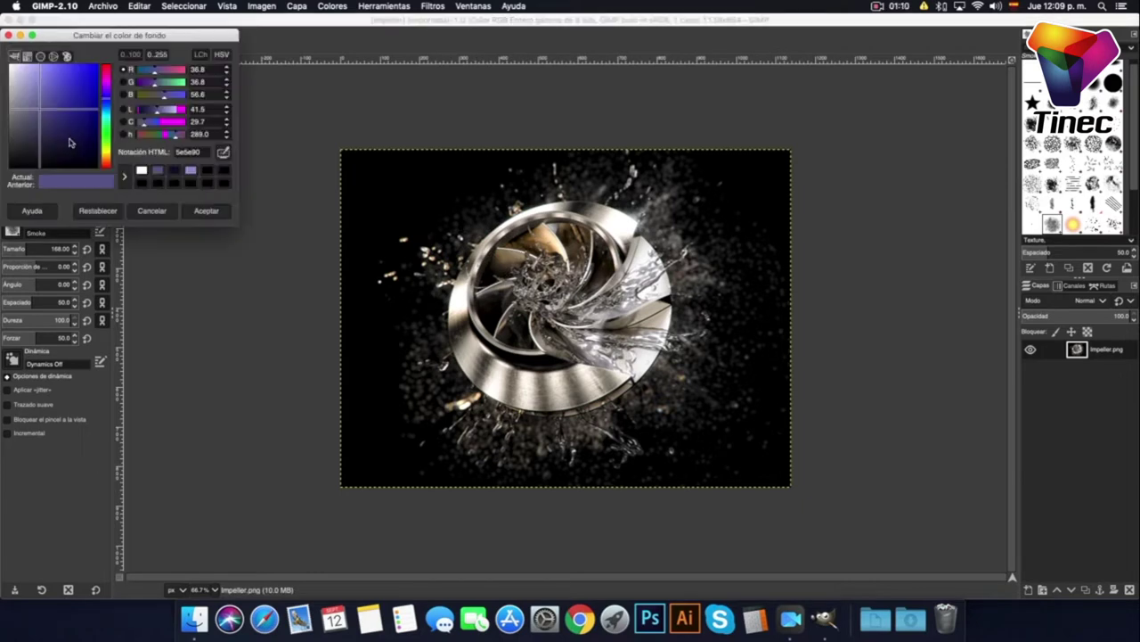
{"action": "left_click", "coordinate": [204, 212]}
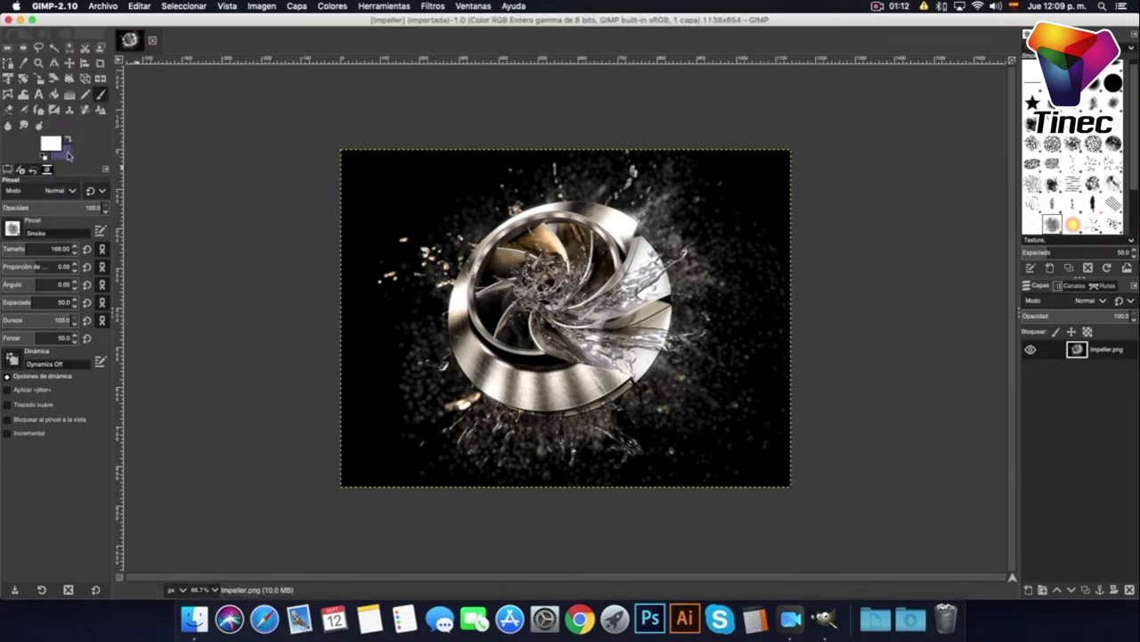
{"action": "left_click", "coordinate": [67, 153]}
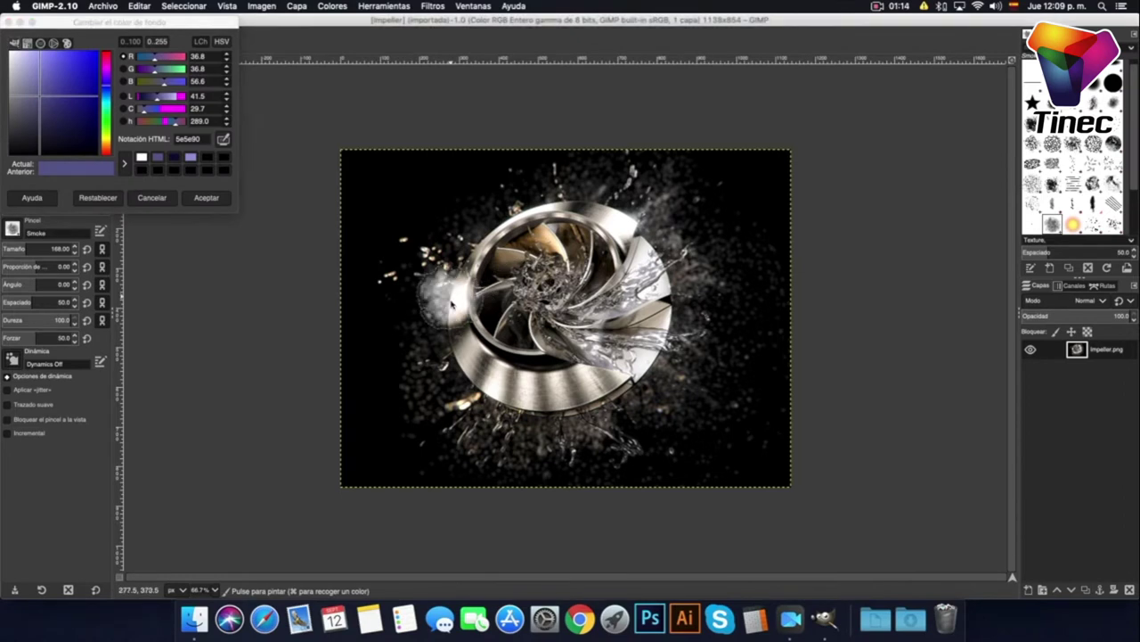
{"action": "mouse_move", "coordinate": [451, 295]}
{"action": "left_mouse_down"}
{"action": "mouse_move", "coordinate": [432, 334]}
{"action": "mouse_move", "coordinate": [402, 314]}
{"action": "mouse_move", "coordinate": [392, 357]}
{"action": "mouse_move", "coordinate": [405, 383]}
{"action": "mouse_move", "coordinate": [442, 392]}
{"action": "mouse_move", "coordinate": [416, 336]}
{"action": "mouse_move", "coordinate": [384, 314]}
{"action": "mouse_move", "coordinate": [375, 340]}
{"action": "mouse_move", "coordinate": [397, 325]}
{"action": "left_mouse_up"}
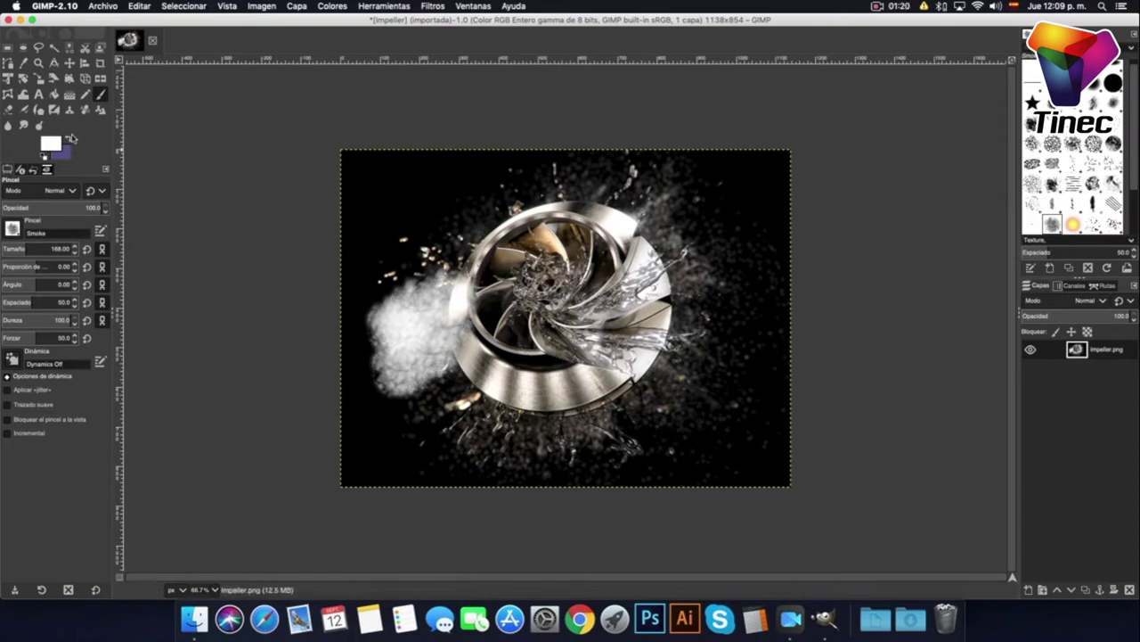
{"action": "left_click", "coordinate": [70, 138]}
{"action": "mouse_move", "coordinate": [403, 360]}
{"action": "left_mouse_down"}
{"action": "mouse_move", "coordinate": [379, 378]}
{"action": "mouse_move", "coordinate": [437, 396]}
{"action": "mouse_move", "coordinate": [455, 427]}
{"action": "left_mouse_up"}
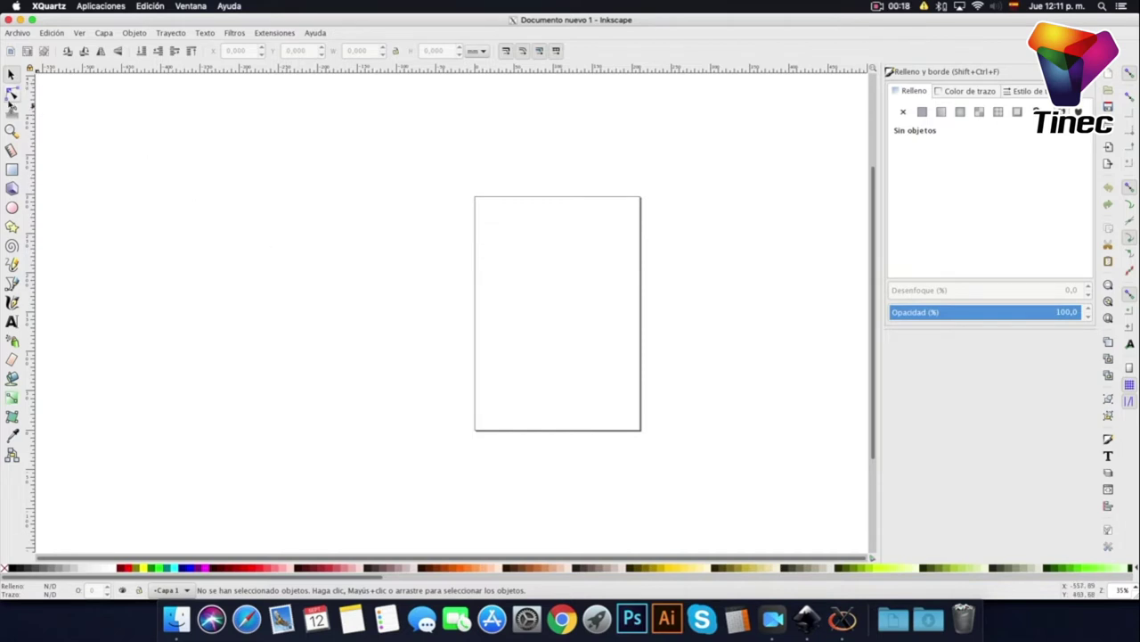
In Inkscape, draw a closed, curvy freeform path on the page with the Bézier tool.
{"action": "left_click", "coordinate": [10, 93]}
{"action": "left_click_drag", "start_coordinate": [504, 250], "coordinate": [602, 371]}
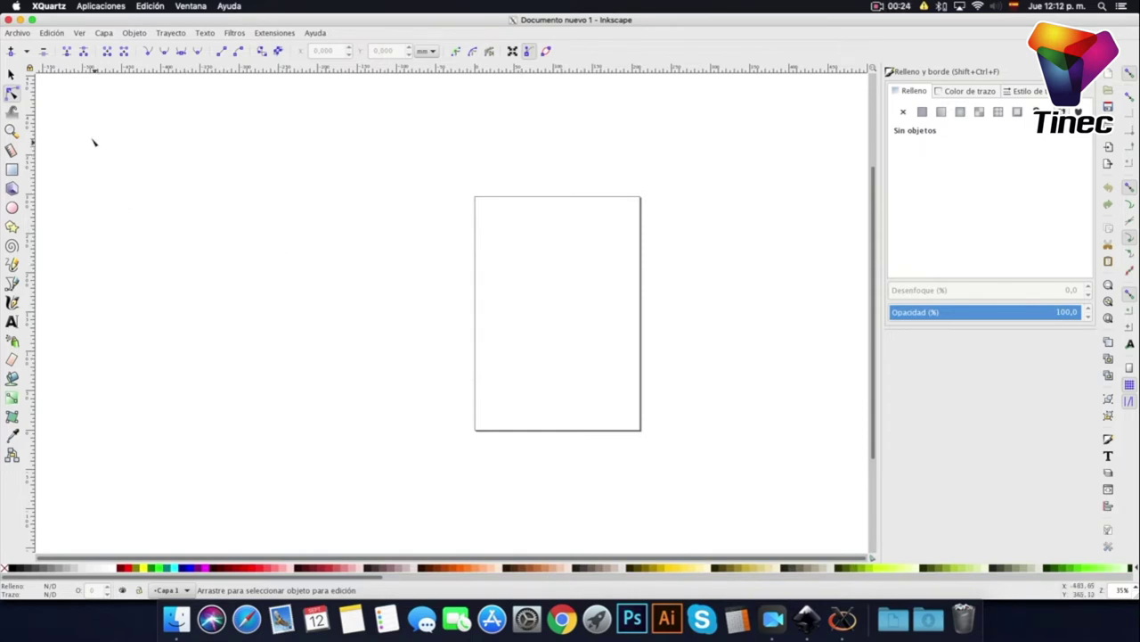
{"action": "left_click", "coordinate": [13, 284]}
{"action": "left_click", "coordinate": [508, 288]}
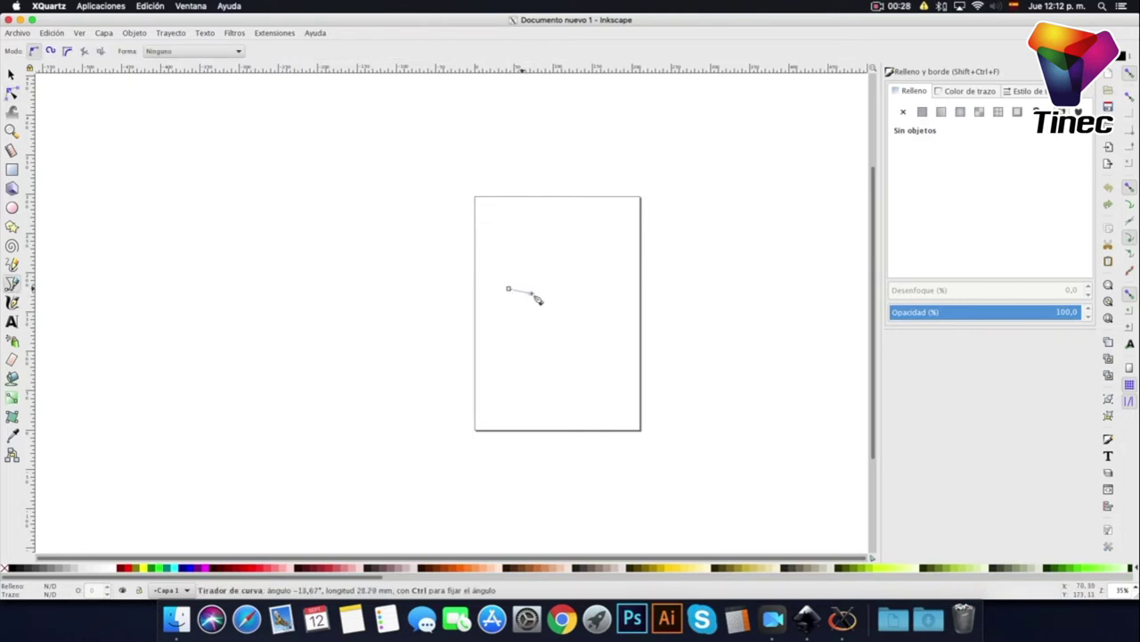
{"action": "left_click_drag", "start_coordinate": [587, 243], "coordinate": [614, 253]}
{"action": "left_click_drag", "start_coordinate": [548, 388], "coordinate": [513, 274]}
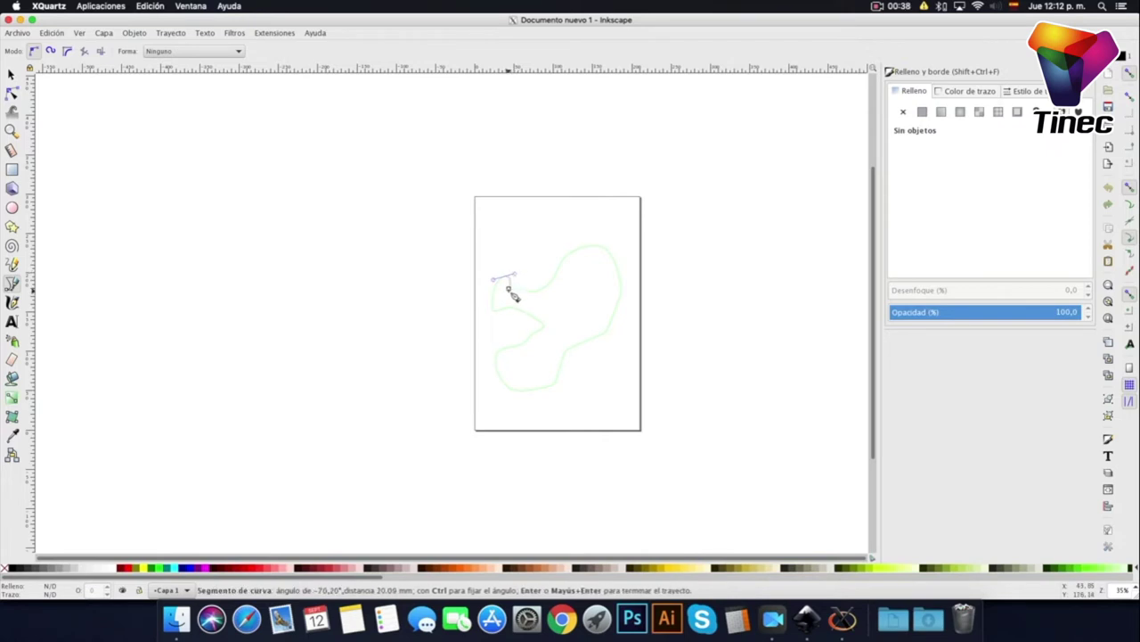
{"action": "left_click", "coordinate": [509, 289]}
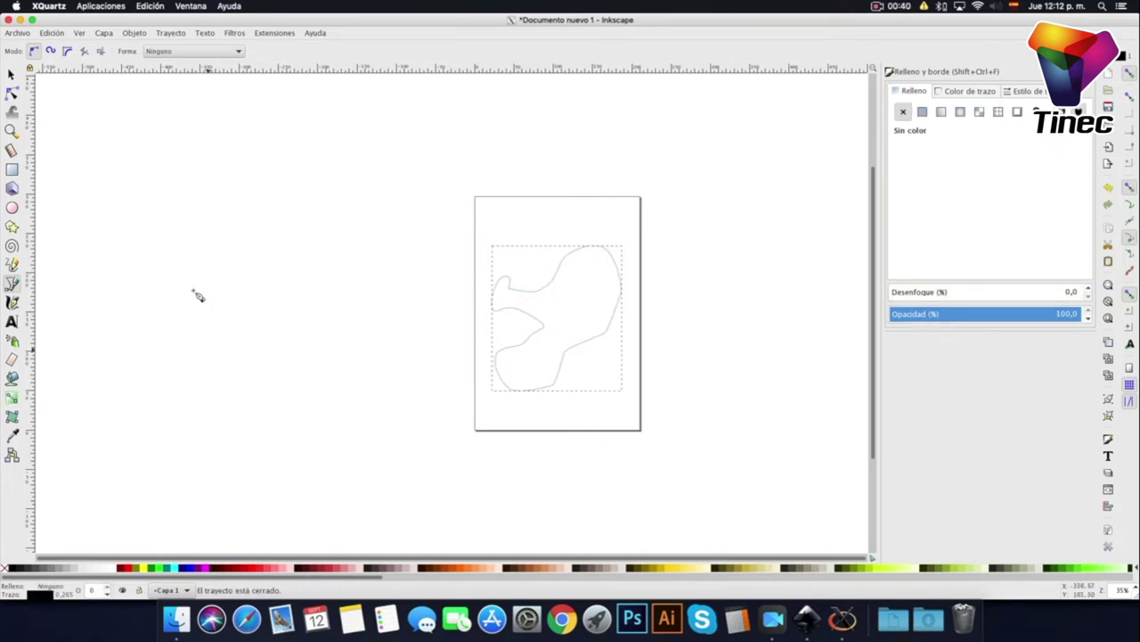
Give the closed path a flat purple fill with red 171, green 0 and blue 204.
{"action": "left_click", "coordinate": [922, 112]}
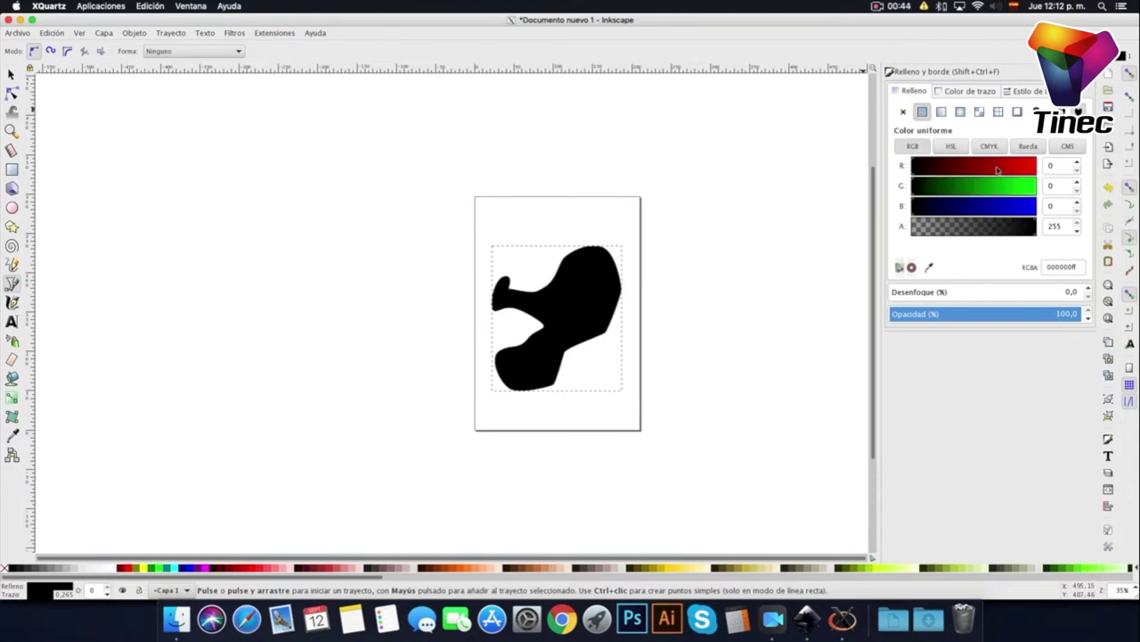
{"action": "left_click", "coordinate": [996, 170]}
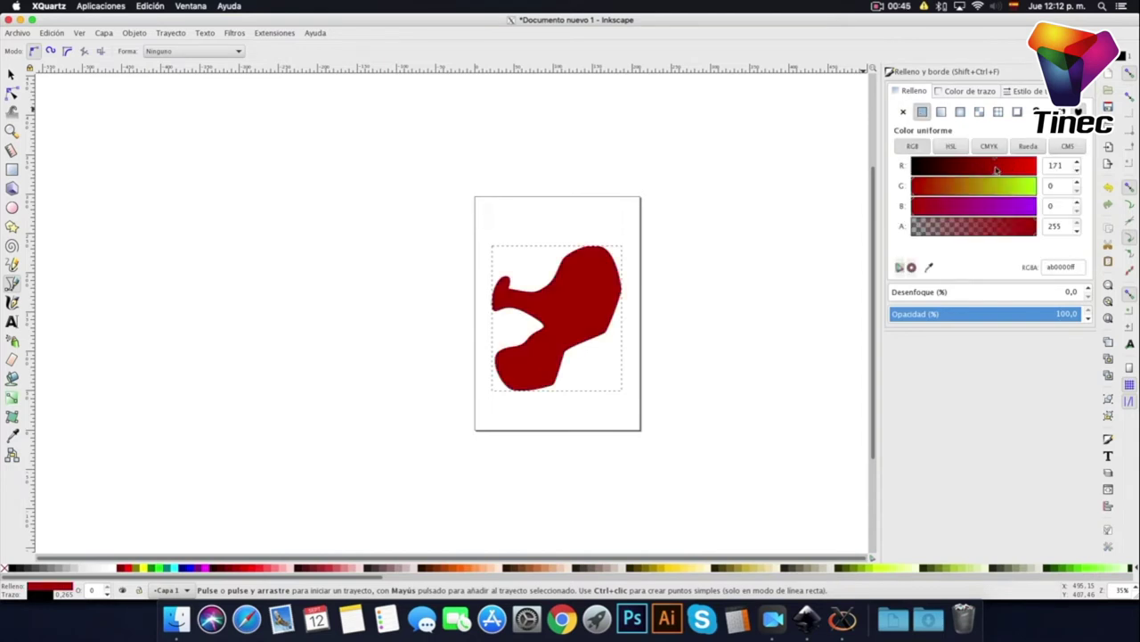
{"action": "left_click", "coordinate": [1013, 212]}
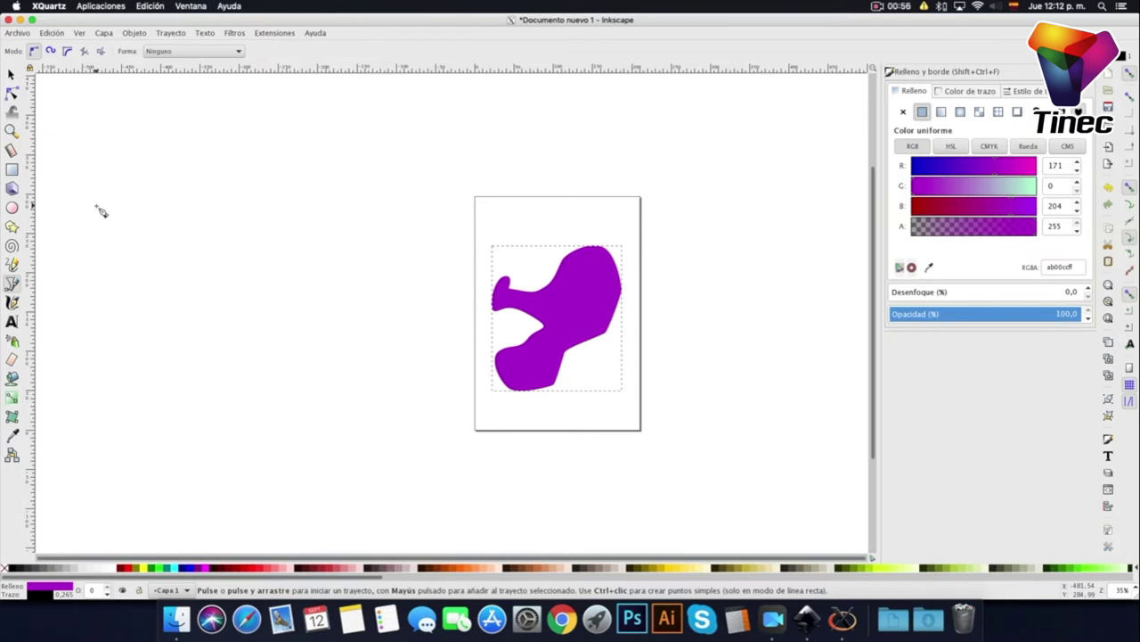
{"action": "scroll", "coordinate": [101, 211], "scroll_direction": "up", "scroll_amount": 1}
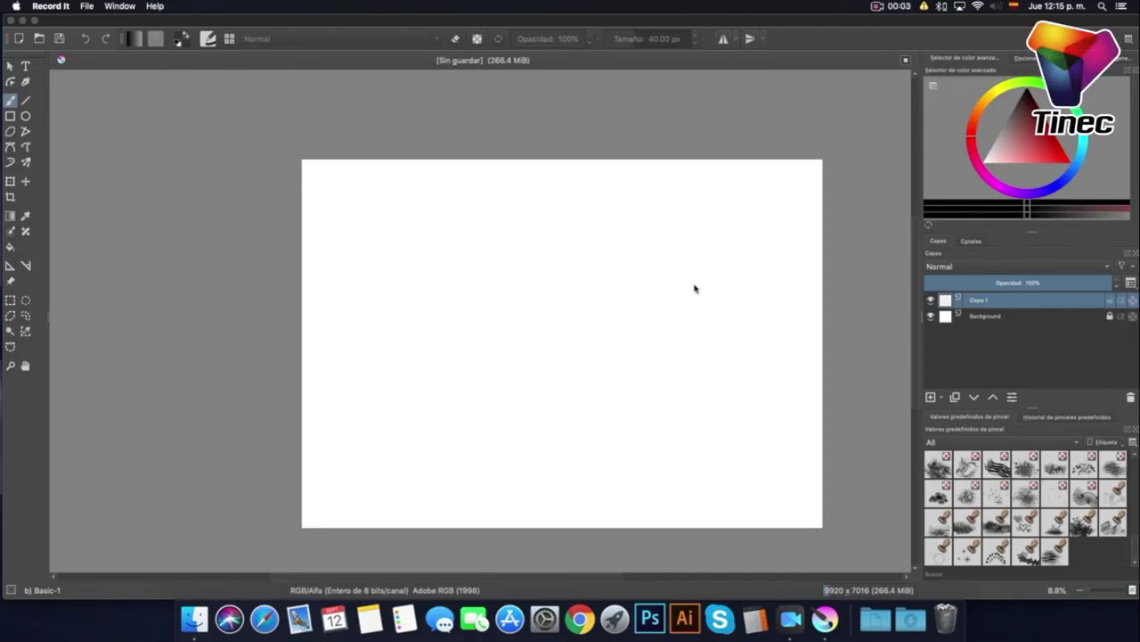
In Krita, paint a single black dot on the Capa 1 layer with the Basic-1 brush at 40 px.
{"action": "left_click", "coordinate": [695, 288]}
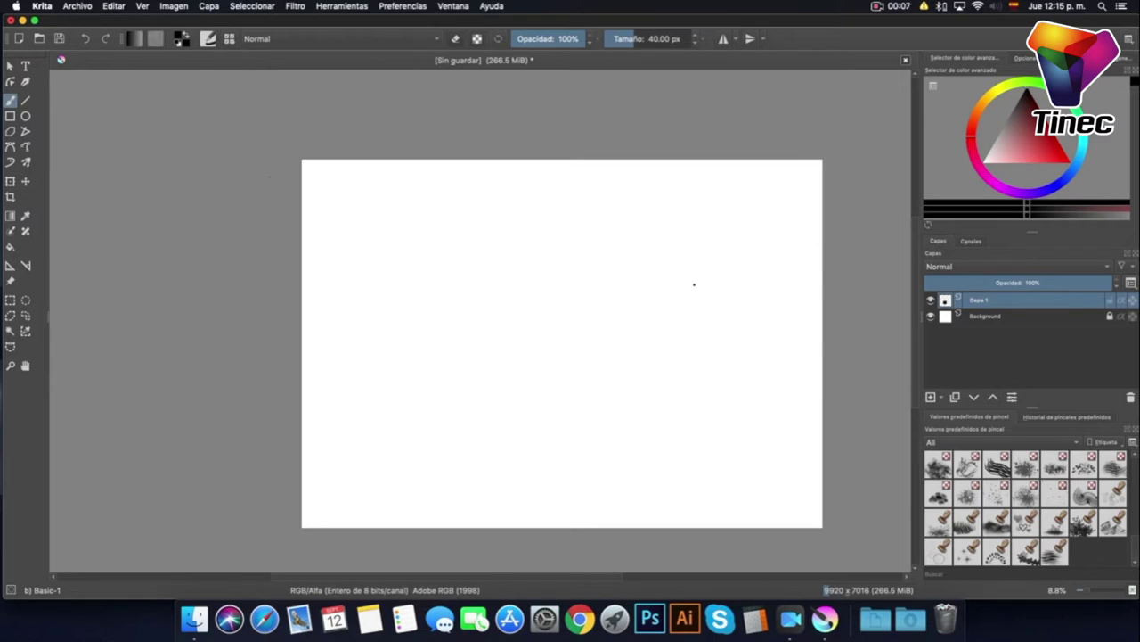
{"action": "scroll", "coordinate": [107, 162], "scroll_direction": "up", "scroll_amount": 2}
{"action": "scroll", "coordinate": [677, 288], "scroll_direction": "down", "scroll_amount": 1}
{"action": "scroll", "coordinate": [493, 252], "scroll_direction": "up", "scroll_amount": 1}
{"action": "scroll", "coordinate": [677, 288], "scroll_direction": "down", "scroll_amount": 1}
{"action": "scroll", "coordinate": [56, 175], "scroll_direction": "up", "scroll_amount": 1}
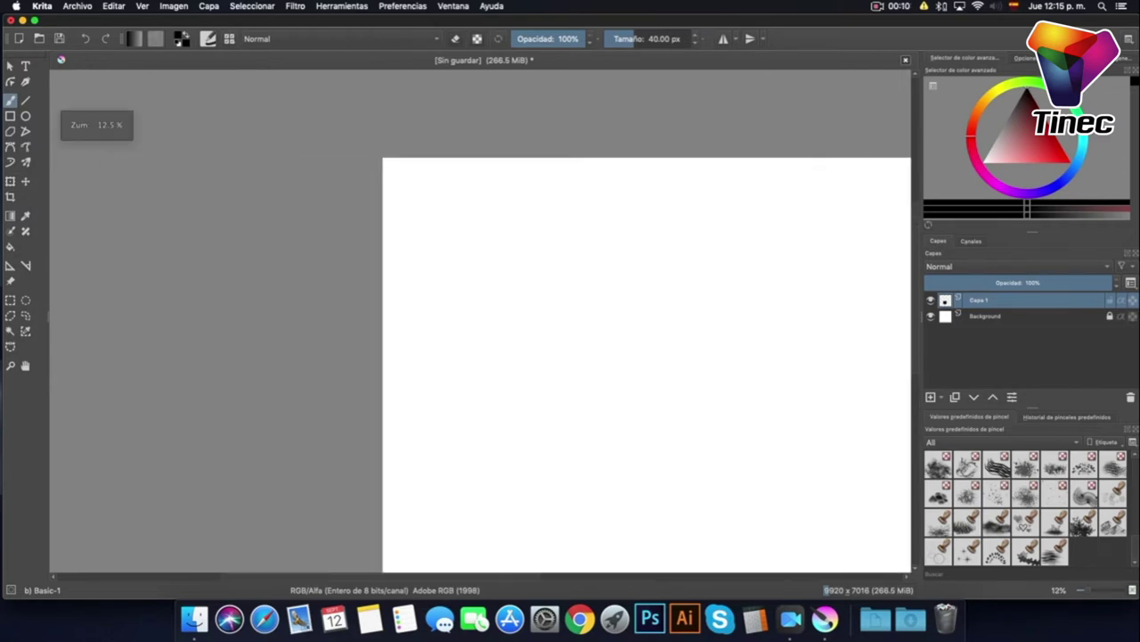
{"action": "scroll", "coordinate": [54, 176], "scroll_direction": "down", "scroll_amount": 3}
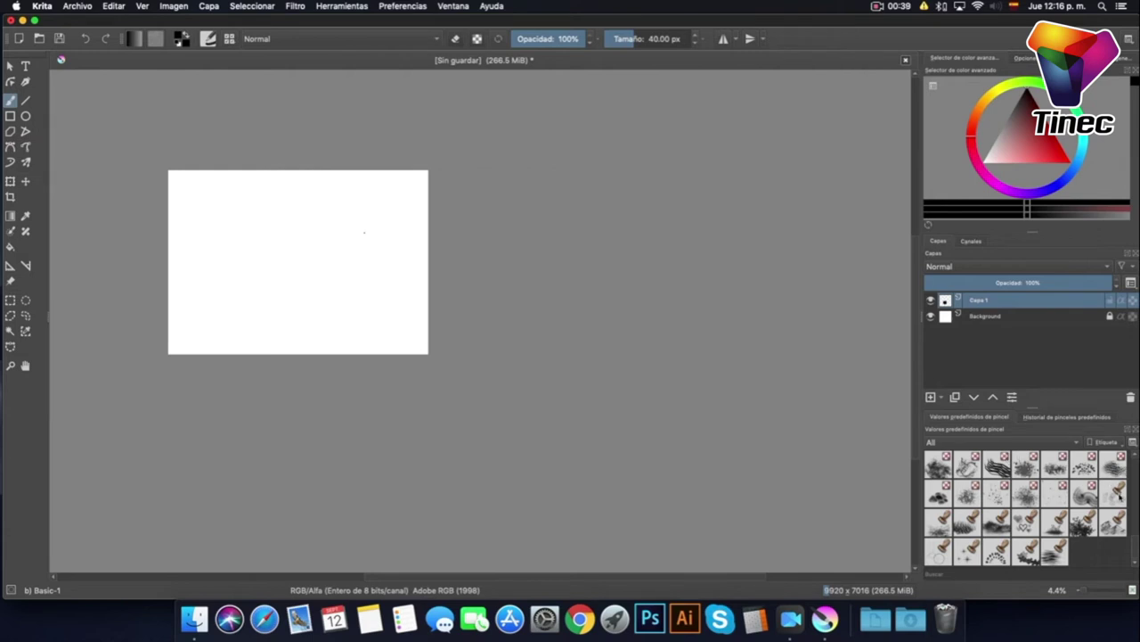
Choose the Stamp Grass brush preset, pick a dark green colour and set the brush size to 671.90 px.
{"action": "mouse_move", "coordinate": [1137, 550]}
{"action": "left_mouse_down"}
{"action": "mouse_move", "coordinate": [1133, 467]}
{"action": "mouse_move", "coordinate": [1136, 550]}
{"action": "left_mouse_up"}
{"action": "left_click", "coordinate": [969, 525]}
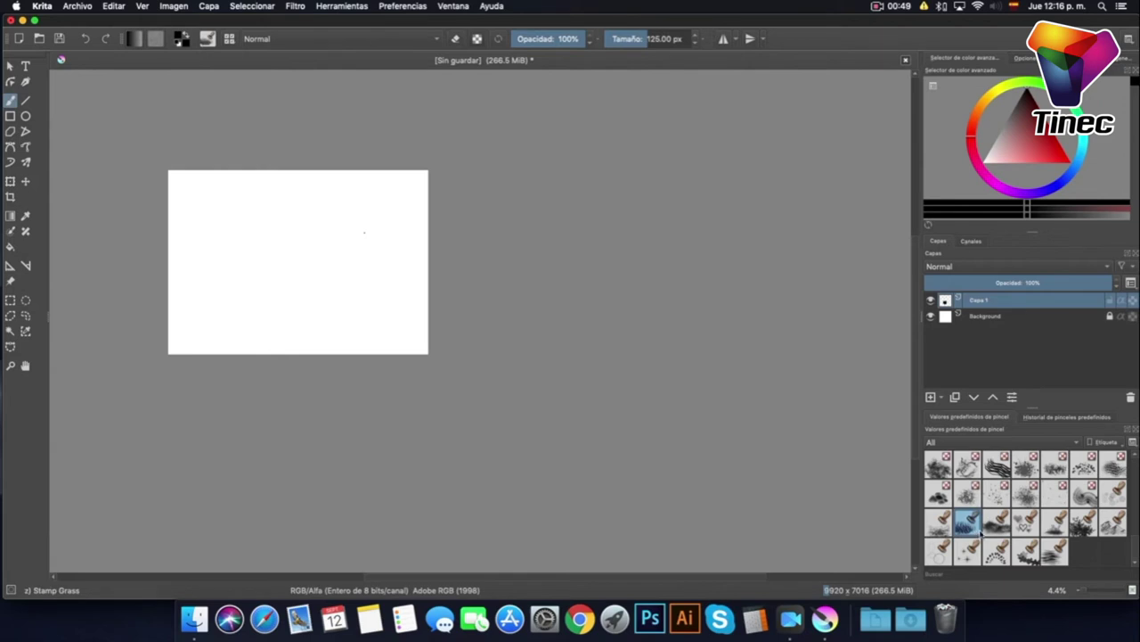
{"action": "left_click_drag", "start_coordinate": [1038, 91], "coordinate": [1034, 113]}
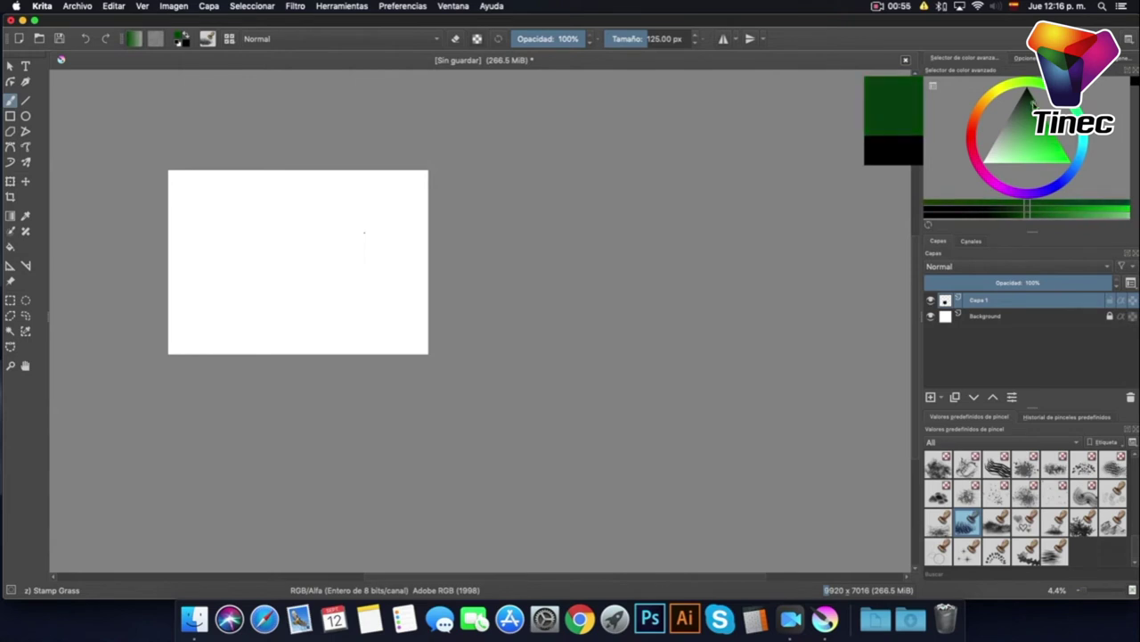
{"action": "left_click", "coordinate": [670, 41]}
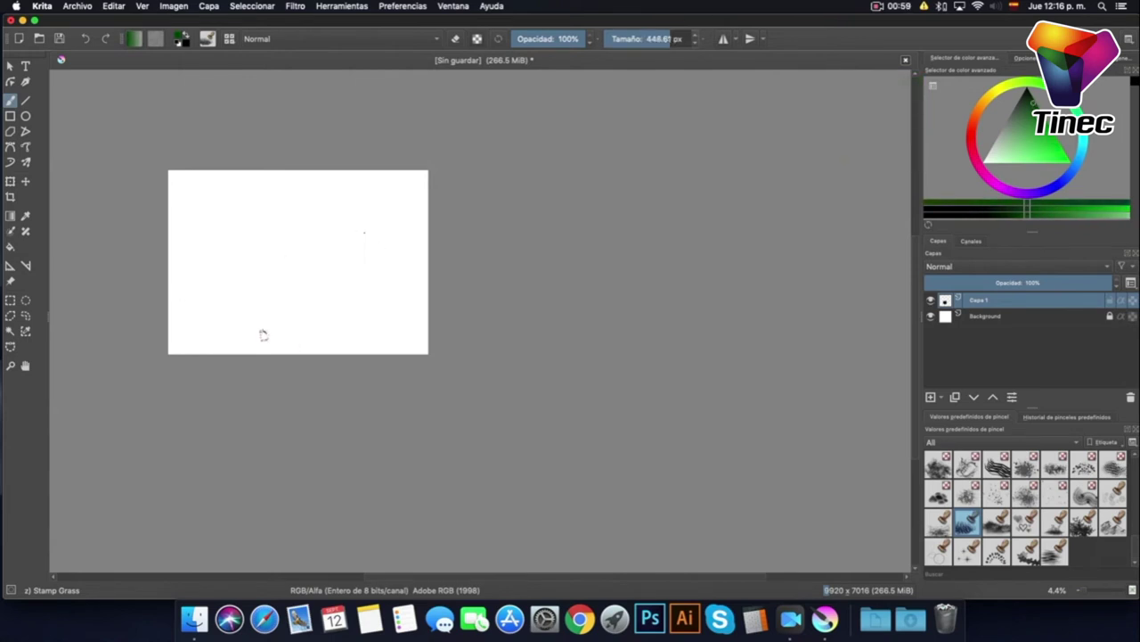
{"action": "left_click", "coordinate": [681, 38]}
Paint an arched strip of green grass across the lower part of the canvas, thickening it with overlapping strokes.
{"action": "mouse_move", "coordinate": [188, 316]}
{"action": "left_mouse_down"}
{"action": "mouse_move", "coordinate": [303, 298]}
{"action": "mouse_move", "coordinate": [406, 326]}
{"action": "left_mouse_up"}
{"action": "mouse_move", "coordinate": [193, 316]}
{"action": "left_mouse_down"}
{"action": "mouse_move", "coordinate": [314, 299]}
{"action": "mouse_move", "coordinate": [386, 322]}
{"action": "mouse_move", "coordinate": [293, 297]}
{"action": "mouse_move", "coordinate": [224, 318]}
{"action": "left_mouse_up"}
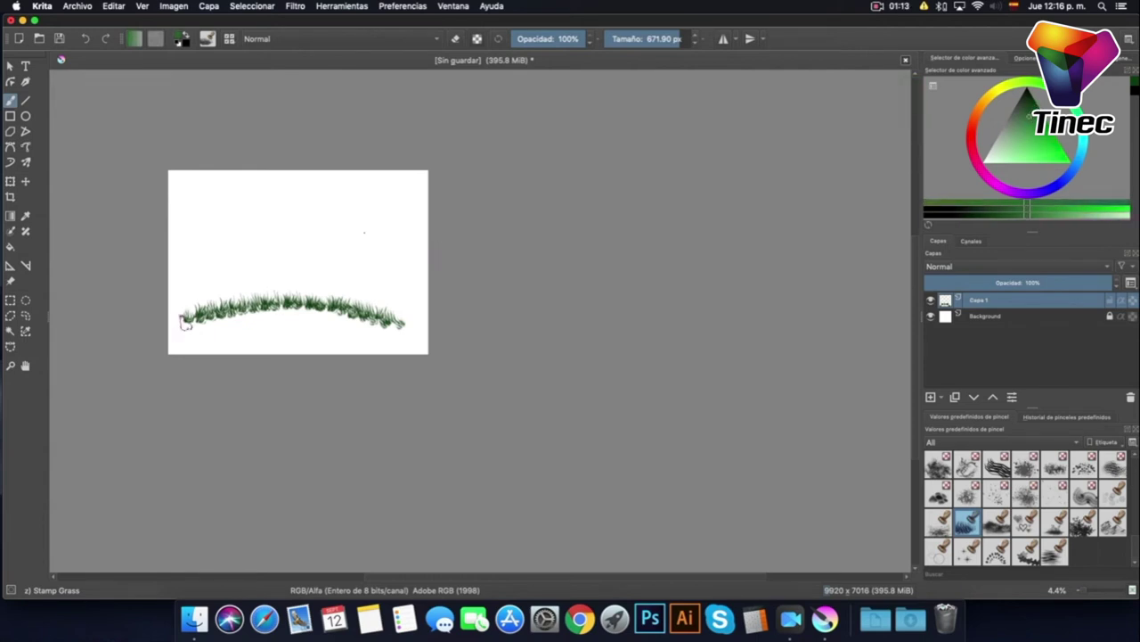
{"action": "mouse_move", "coordinate": [198, 322]}
{"action": "left_mouse_down"}
{"action": "mouse_move", "coordinate": [280, 313]}
{"action": "mouse_move", "coordinate": [190, 326]}
{"action": "mouse_move", "coordinate": [328, 315]}
{"action": "mouse_move", "coordinate": [291, 313]}
{"action": "mouse_move", "coordinate": [339, 297]}
{"action": "left_mouse_up"}
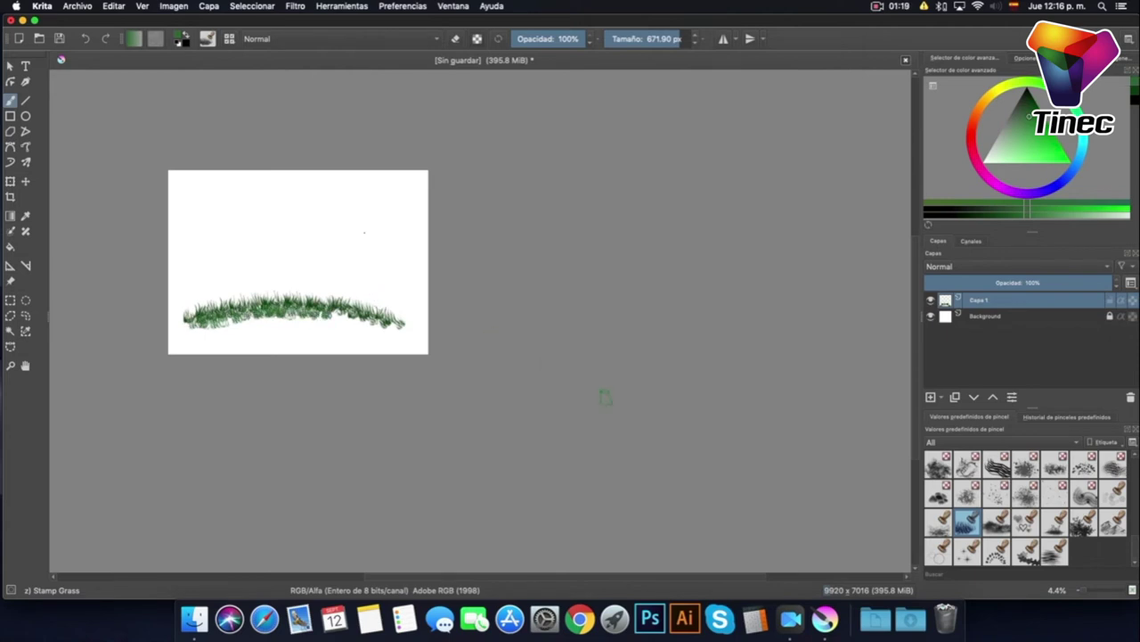